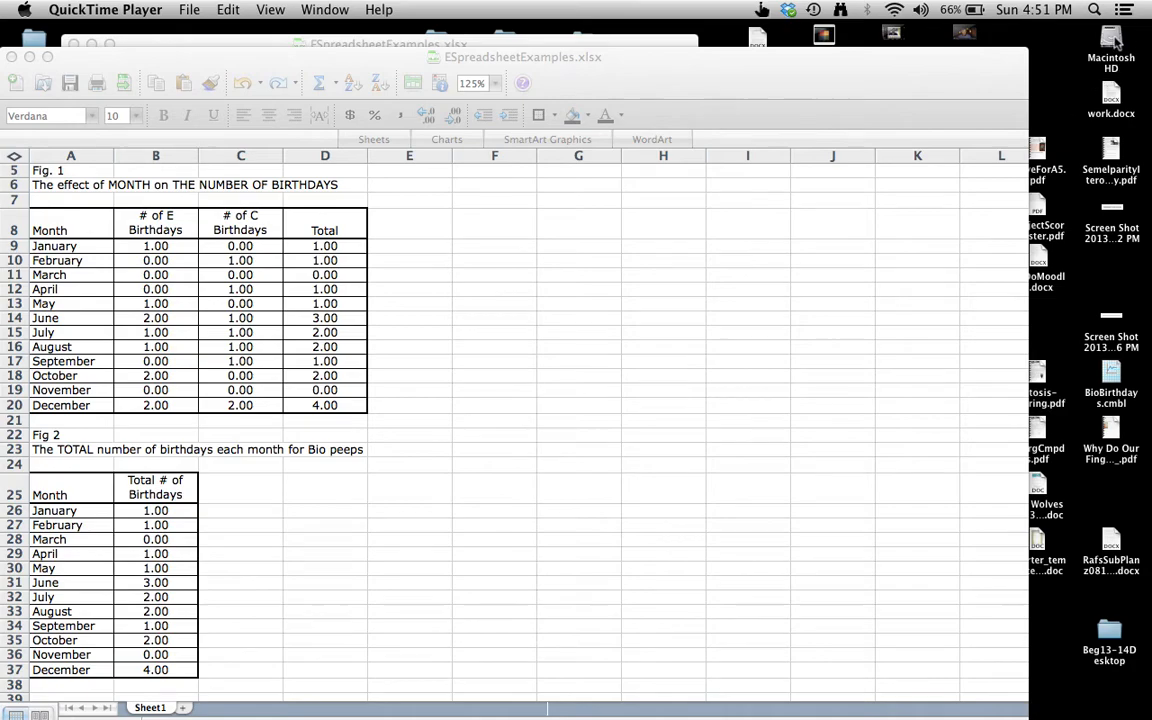
- Launch Logger Pro from the Logger Pro 3 folder in the Mac's Applications folder
double_click(410, 142)
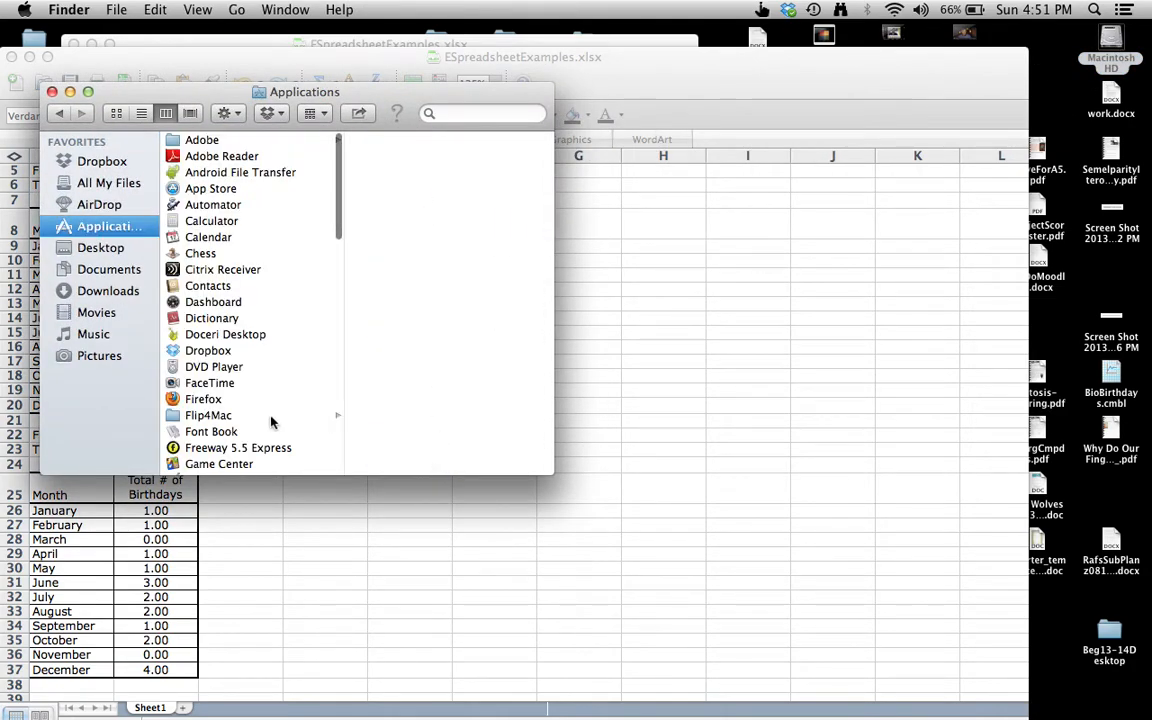
scroll(272, 422, down, 8)
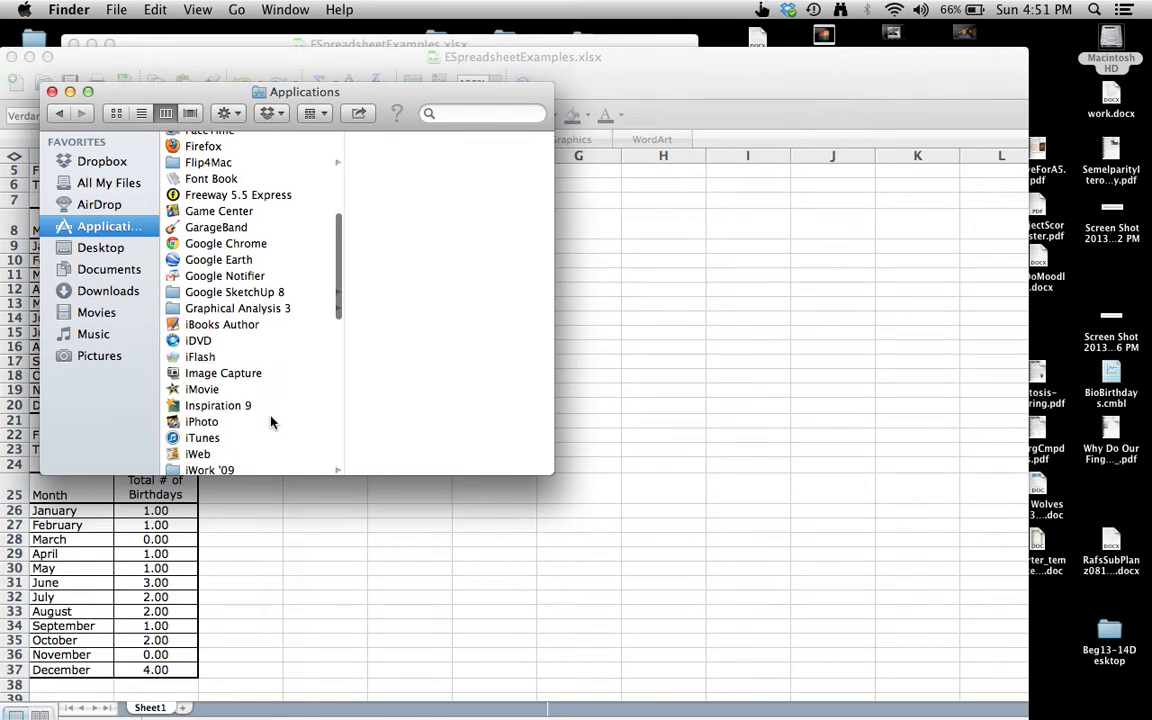
scroll(270, 420, down, 5)
click(224, 396)
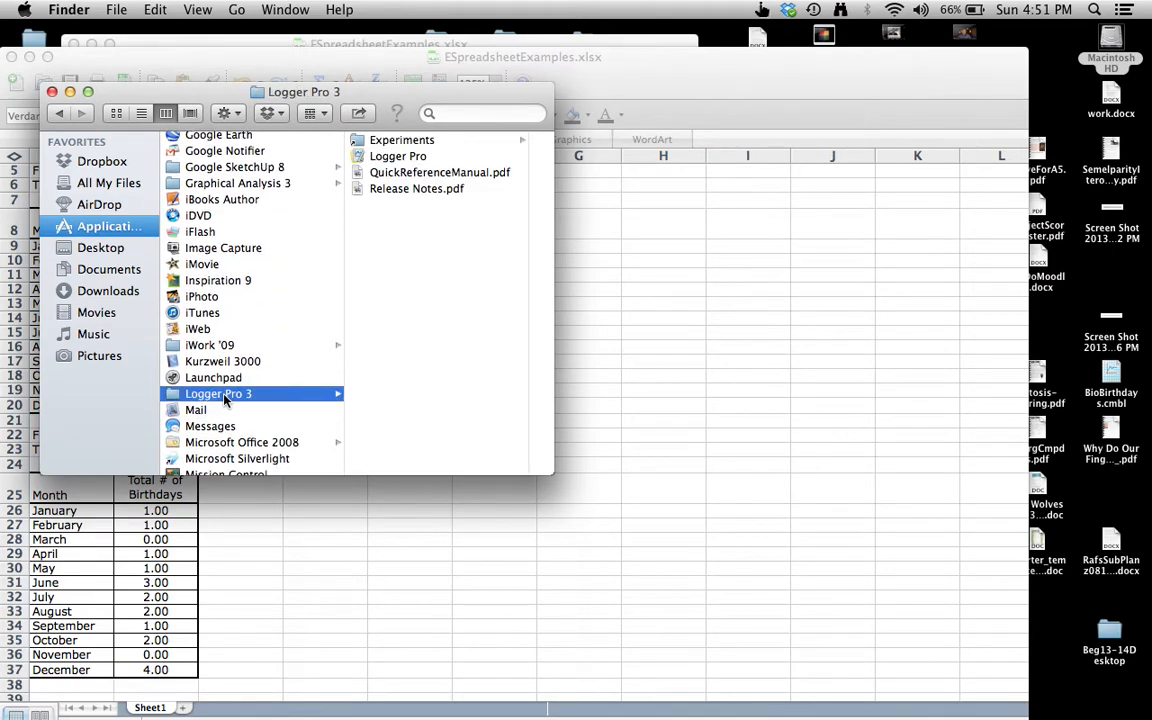
click(383, 158)
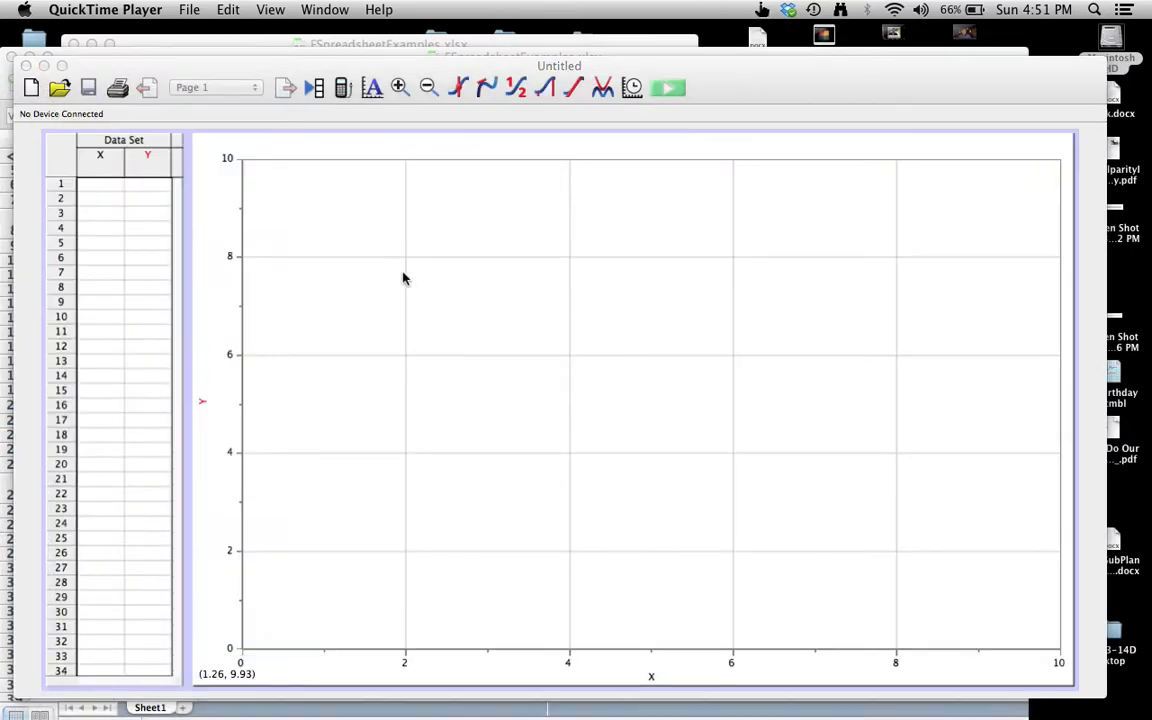
- Move the Logger Pro window aside and close the Finder window to uncover the spreadsheet
drag(773, 79, 977, 12)
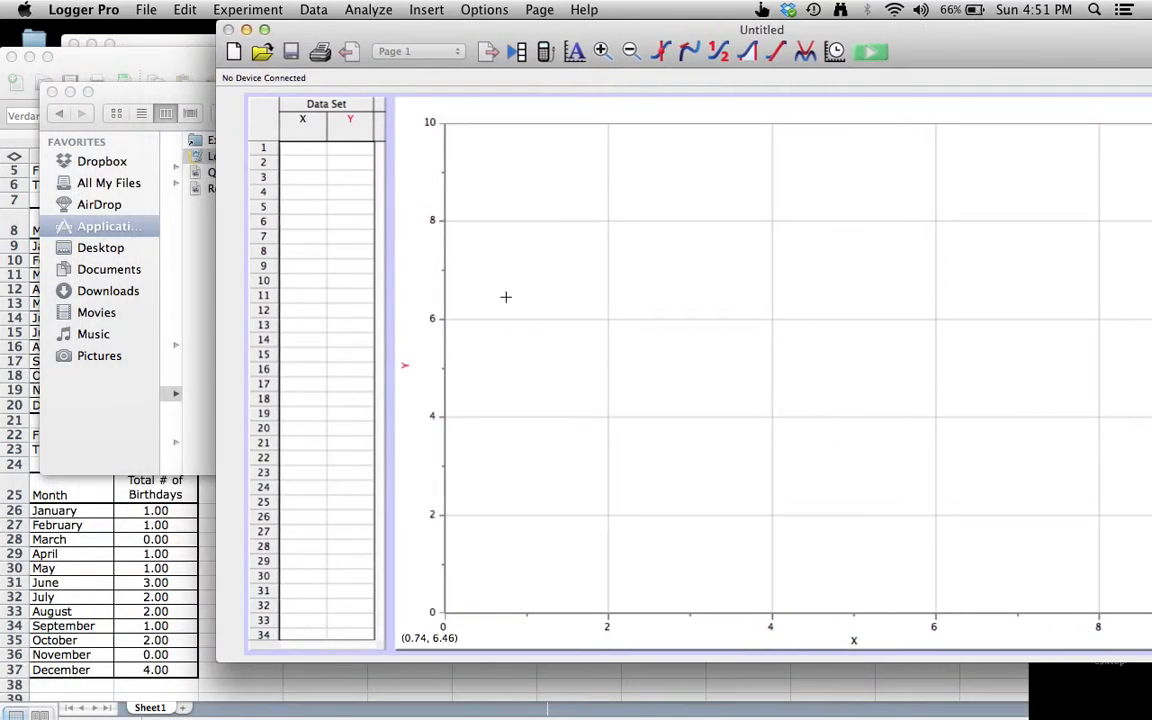
click(138, 254)
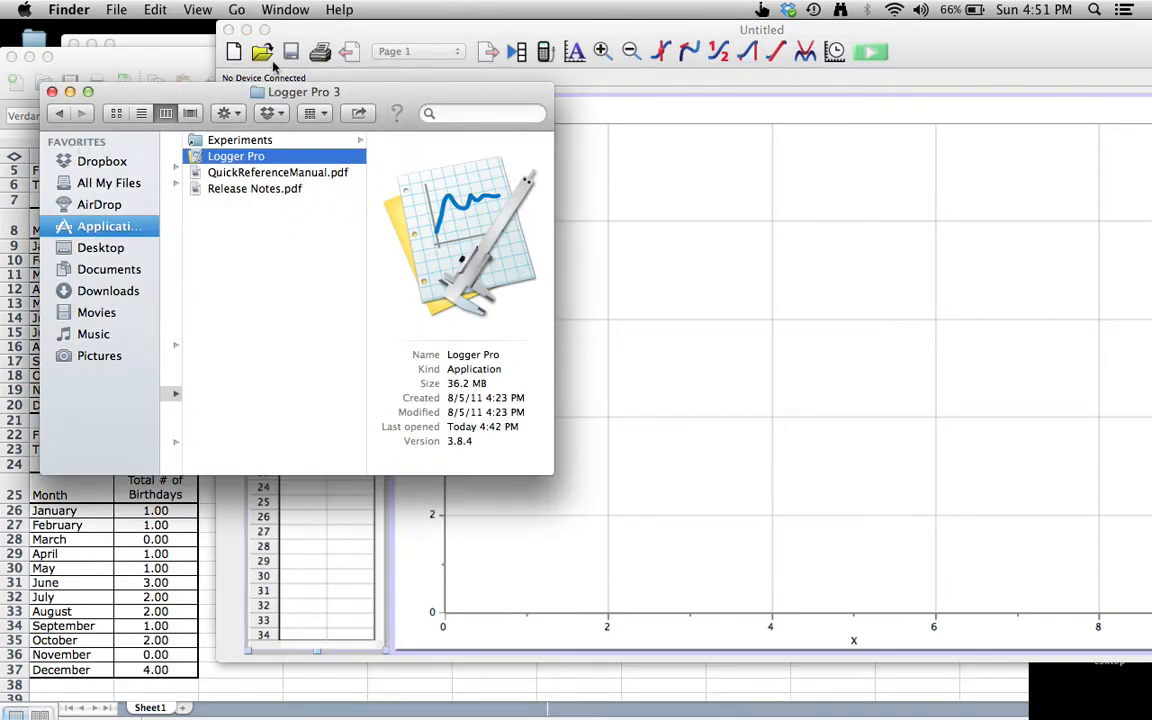
drag(360, 98, 356, 239)
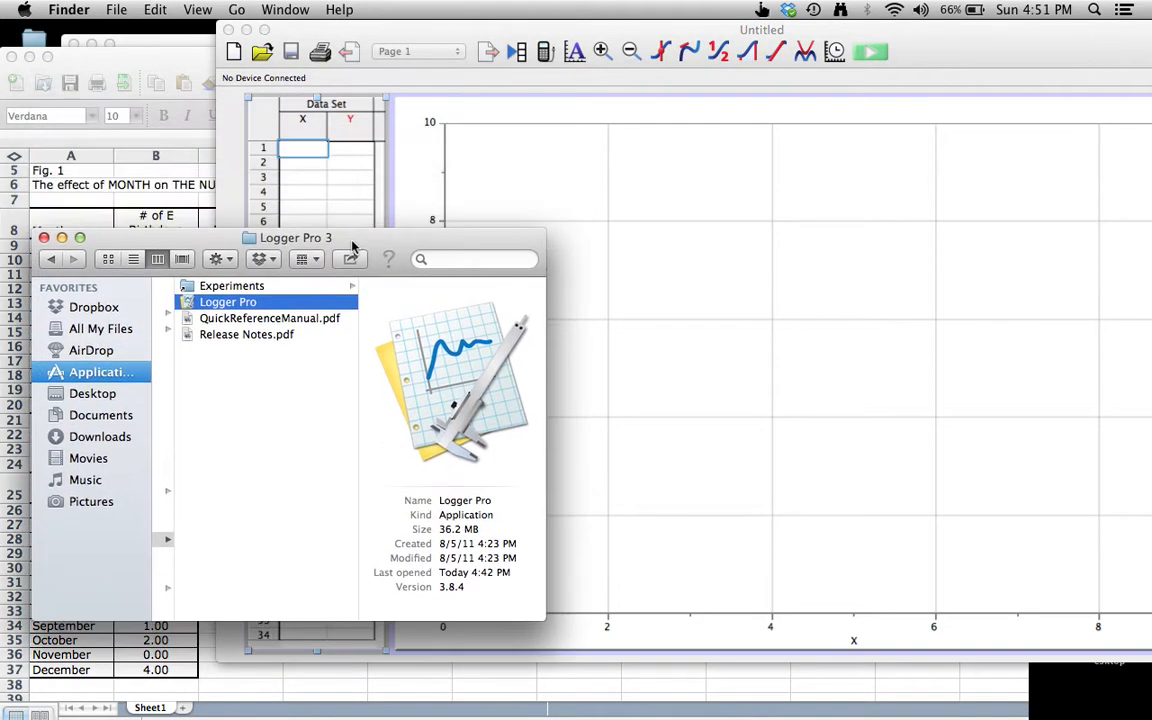
click(48, 232)
- Switch to Excel and copy the Fig 2 months and total birthday counts, cells A26 to B37, without the headers
click(160, 395)
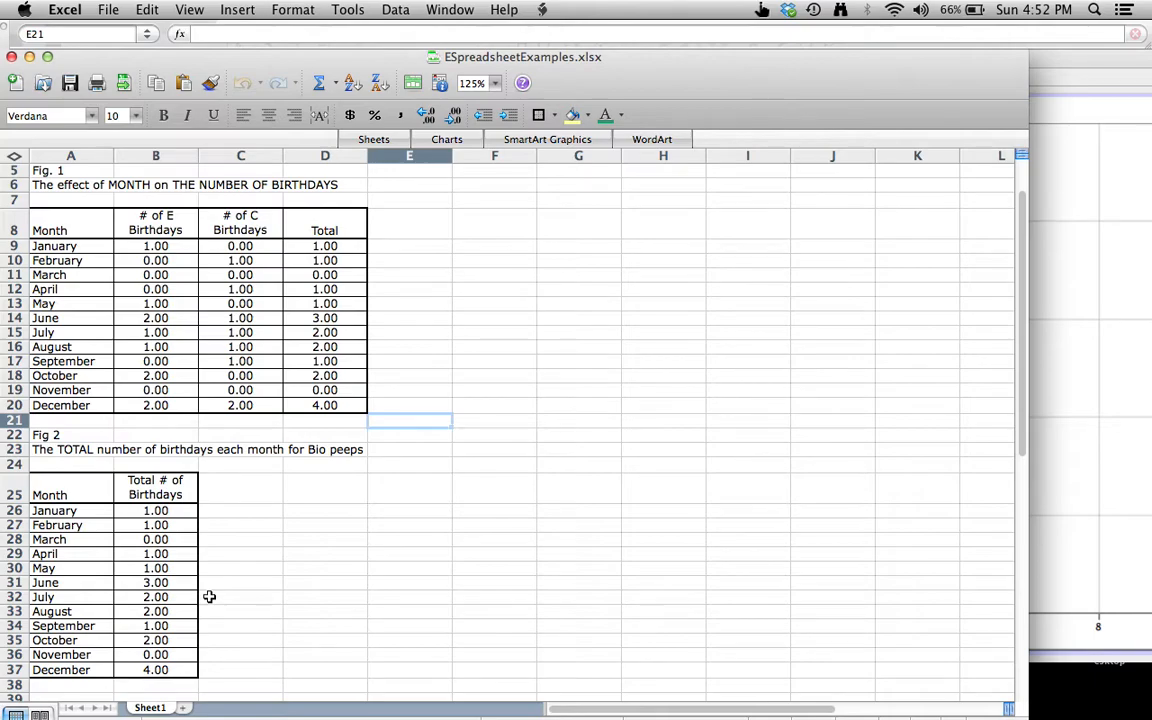
click(62, 511)
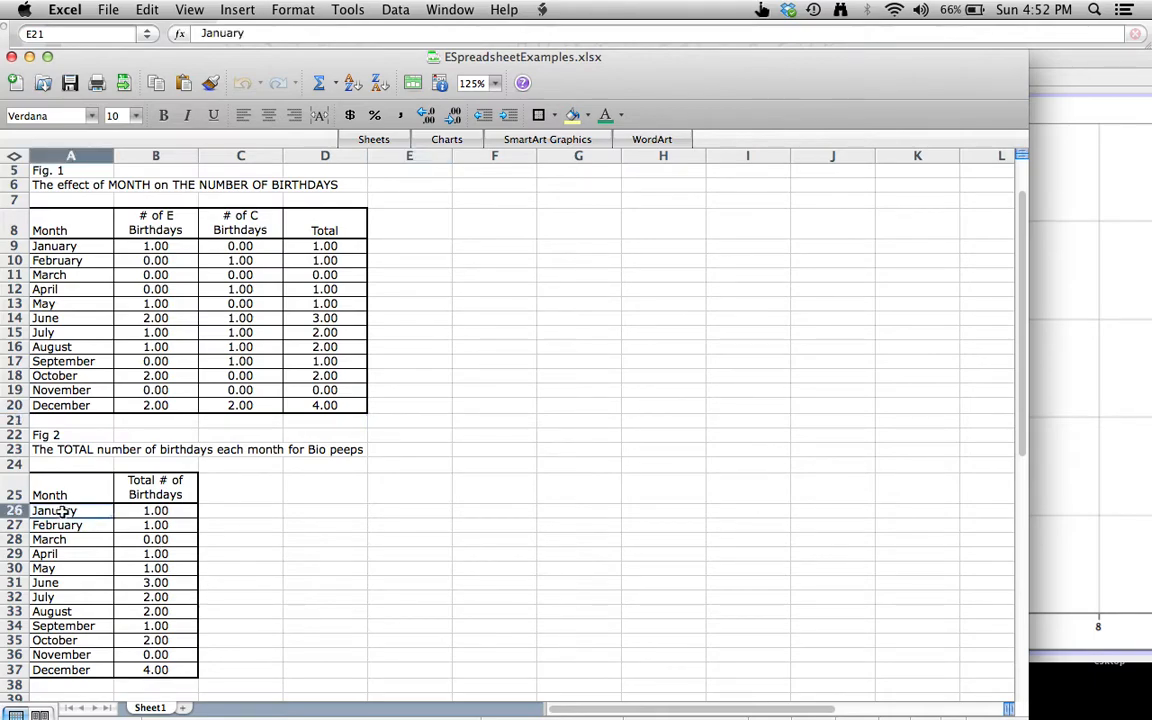
drag(58, 510, 155, 670)
key(super+c)
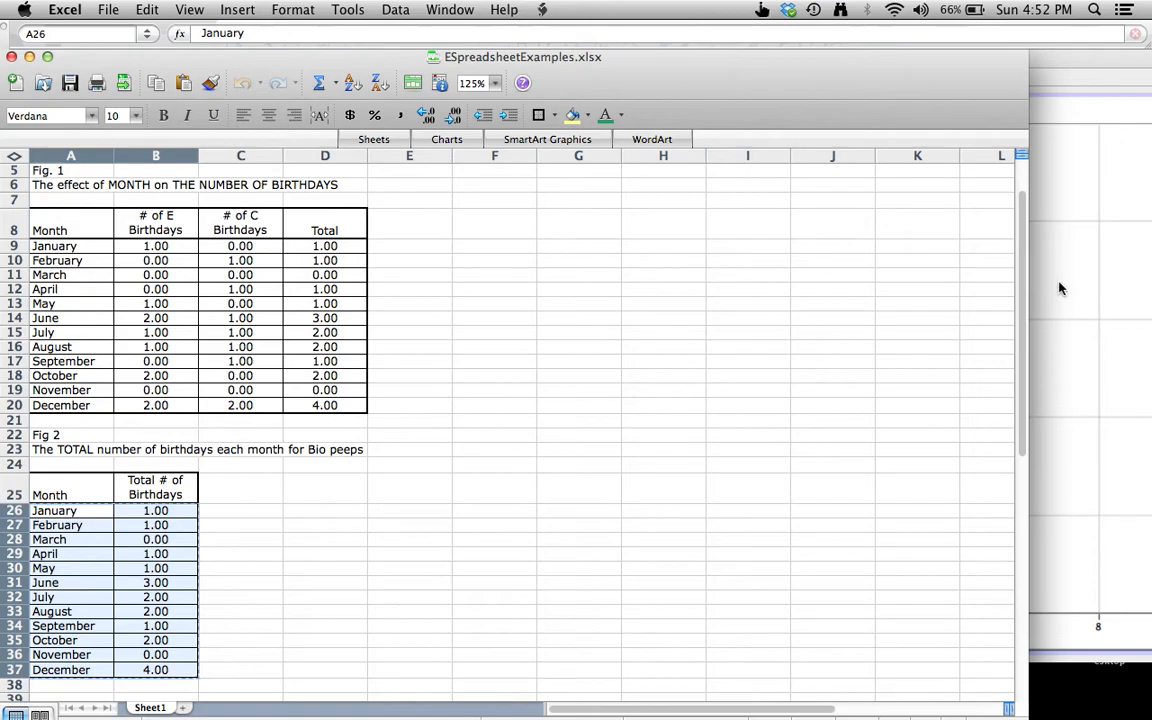
- Switch to Logger Pro and paste the copied data into the data table, starting at the first X cell
click(1060, 288)
drag(969, 53, 770, 130)
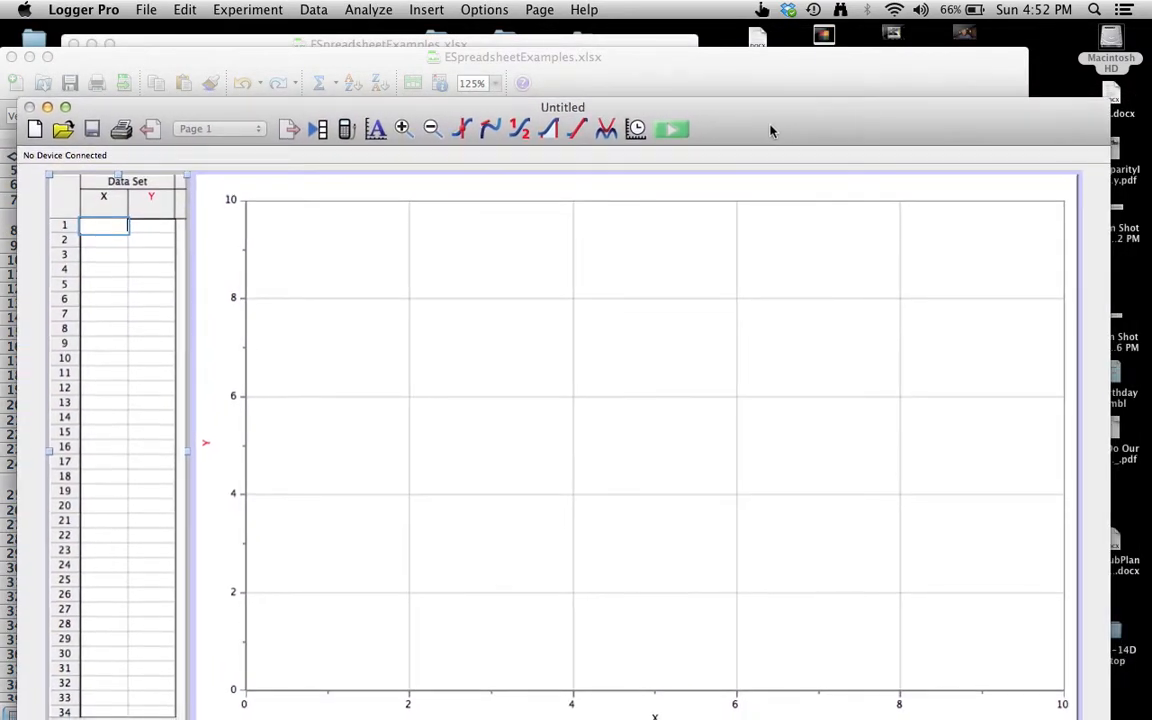
click(97, 226)
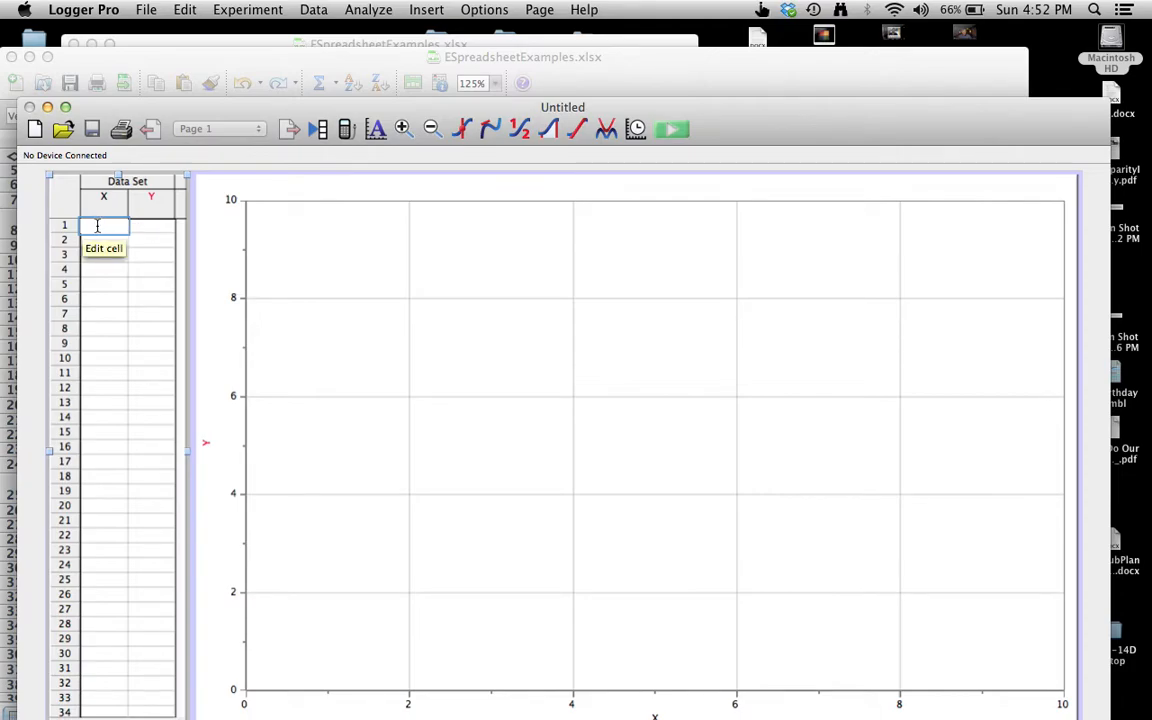
key(super+v)
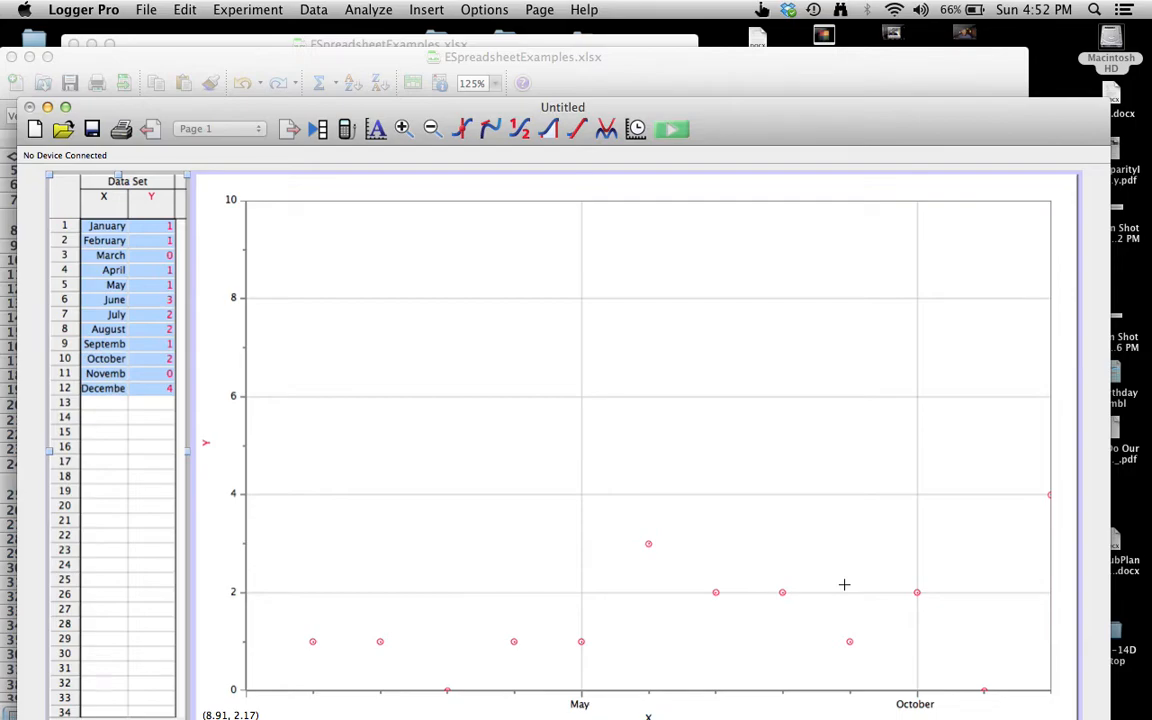
- Title the graph "Fig C The effect of MONTH on the frequency of birthdays"
click(472, 357)
double_click(427, 326)
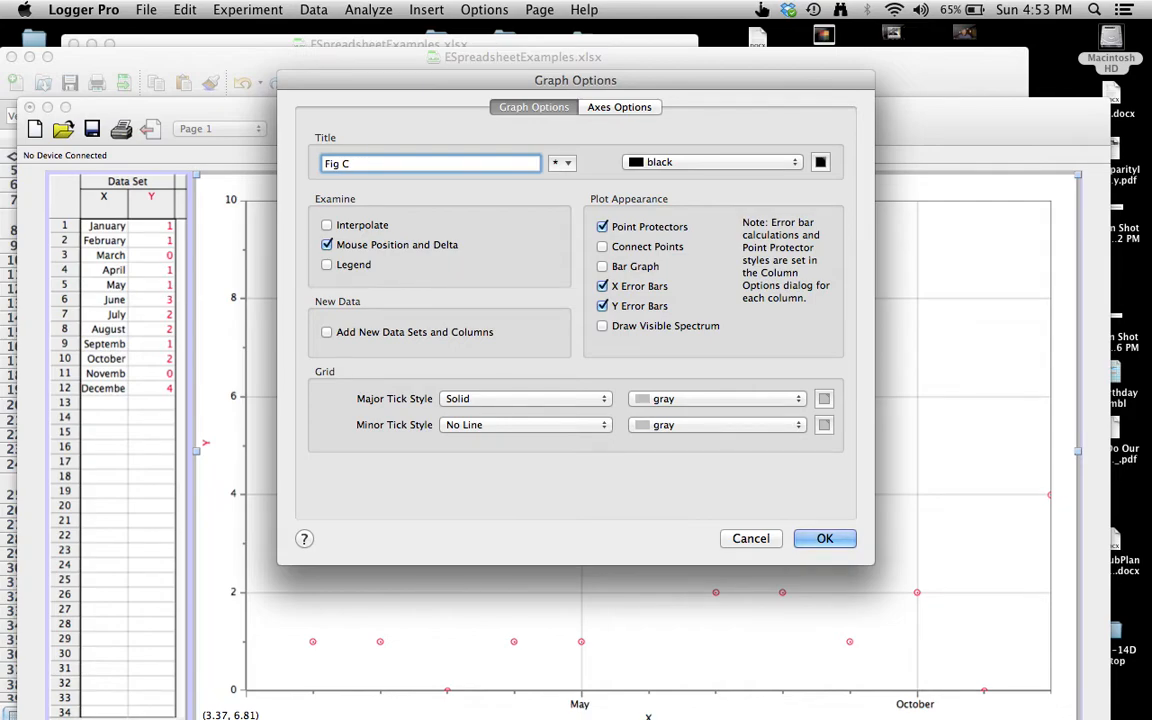
text(he effect of MONTH  on the fre)
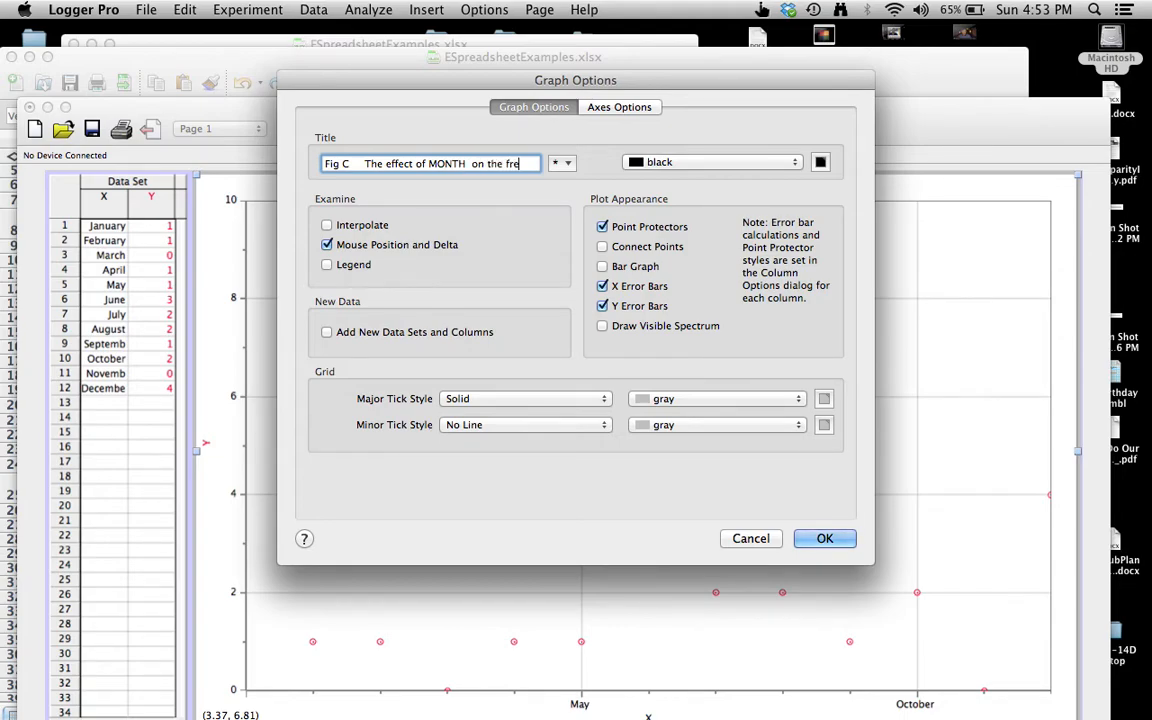
text(ncy of)
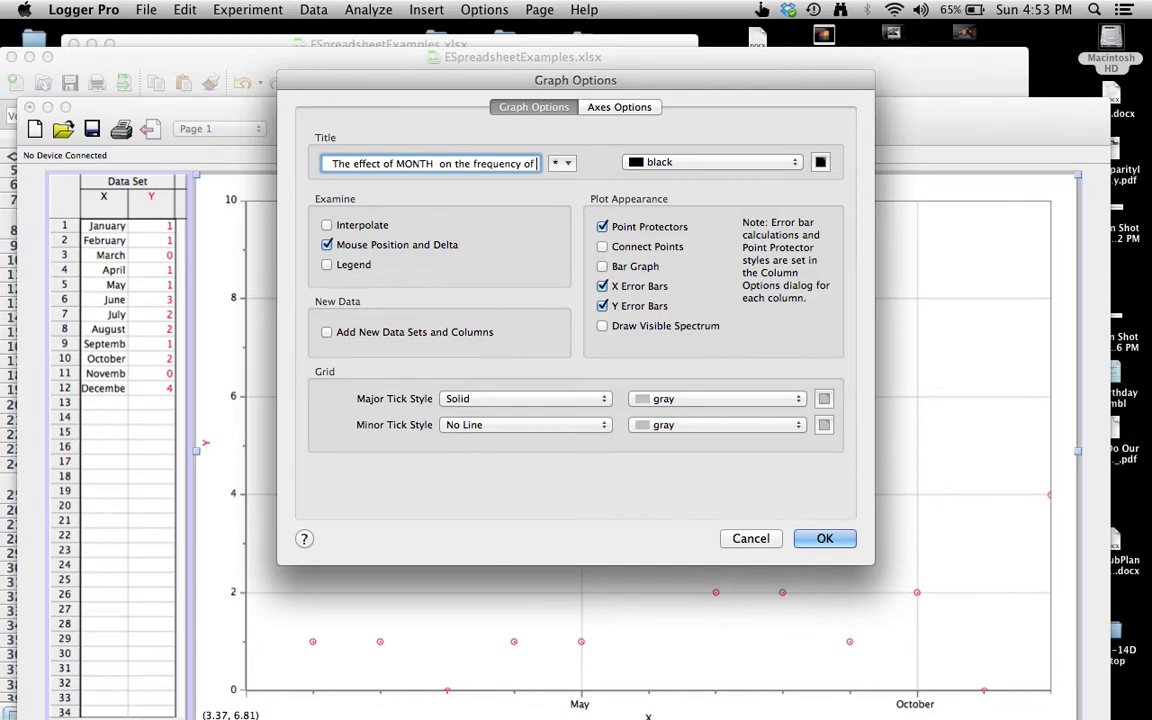
text( birth)
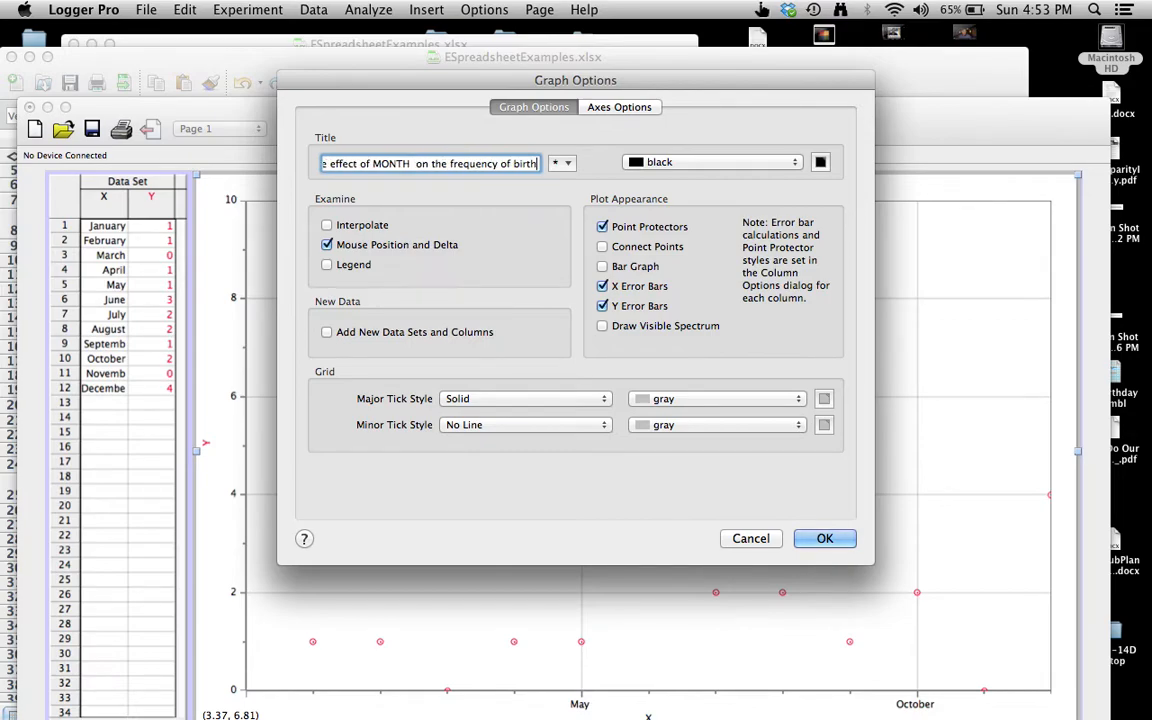
text(days)
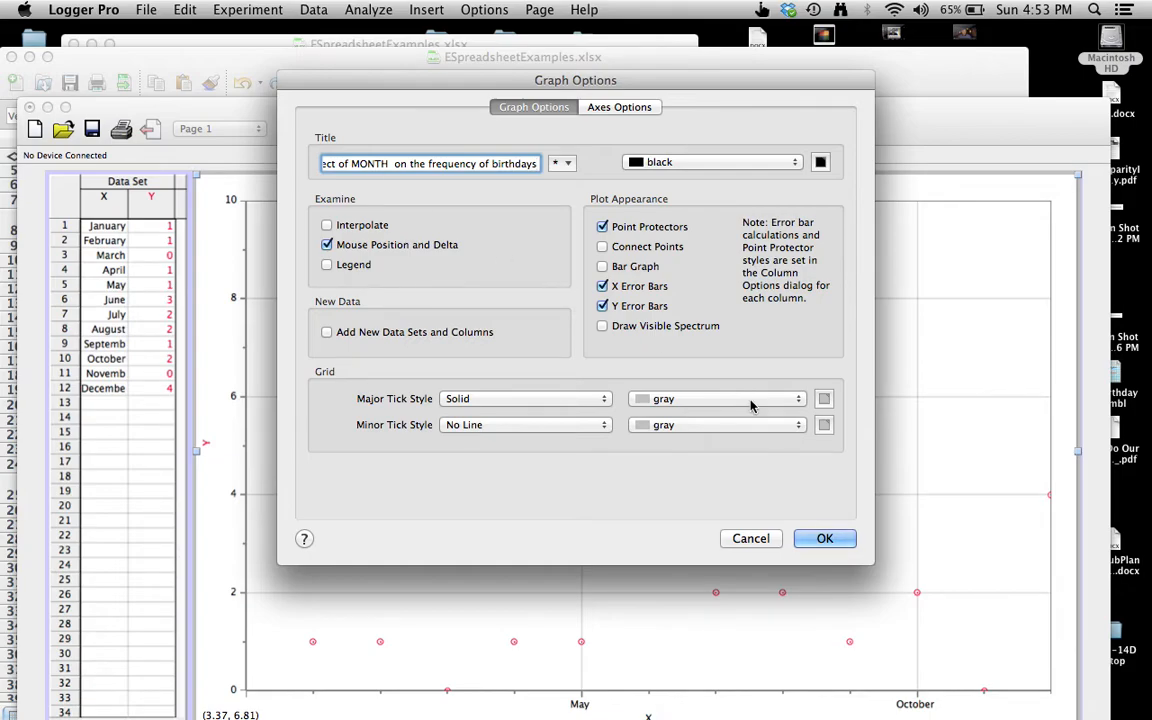
click(824, 539)
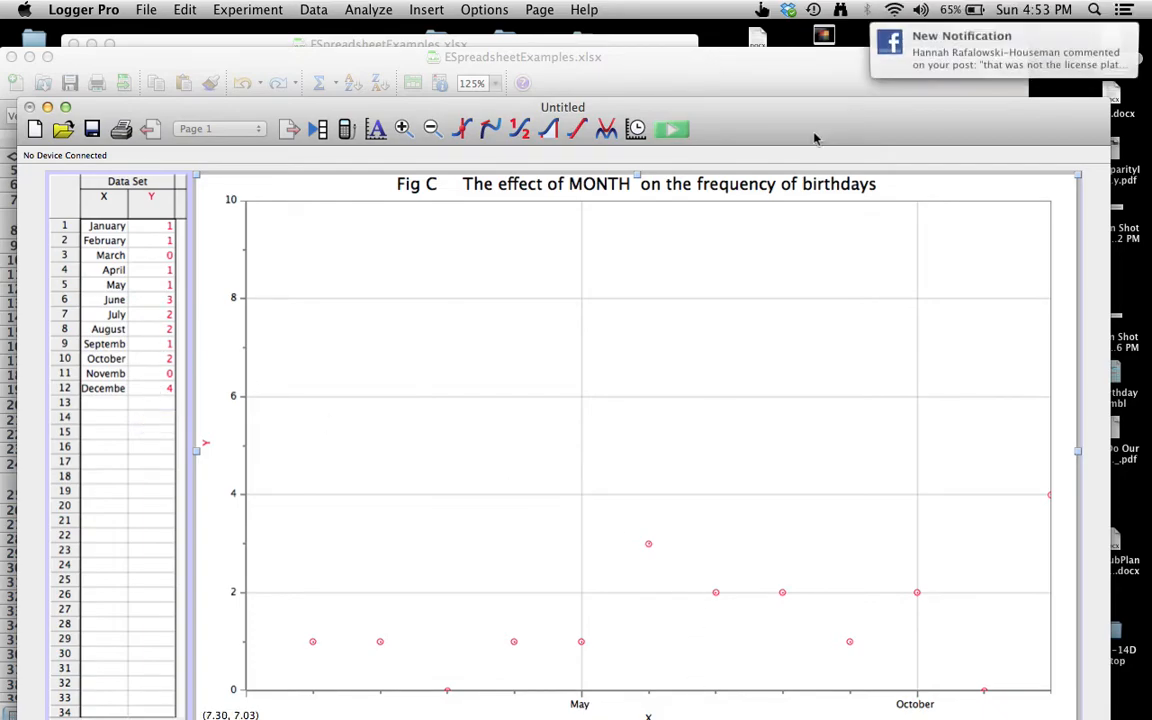
- Move the Logger Pro window up to show the whole graph and name the X column "Month of the Year"
drag(839, 114, 843, 74)
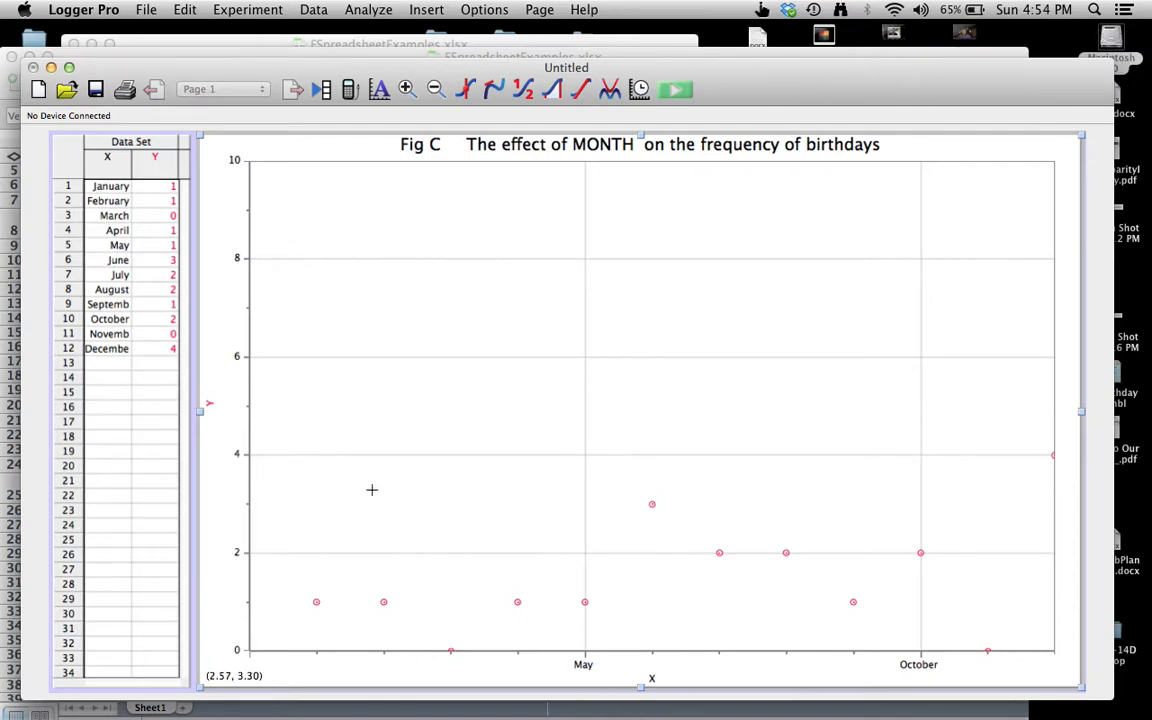
double_click(106, 166)
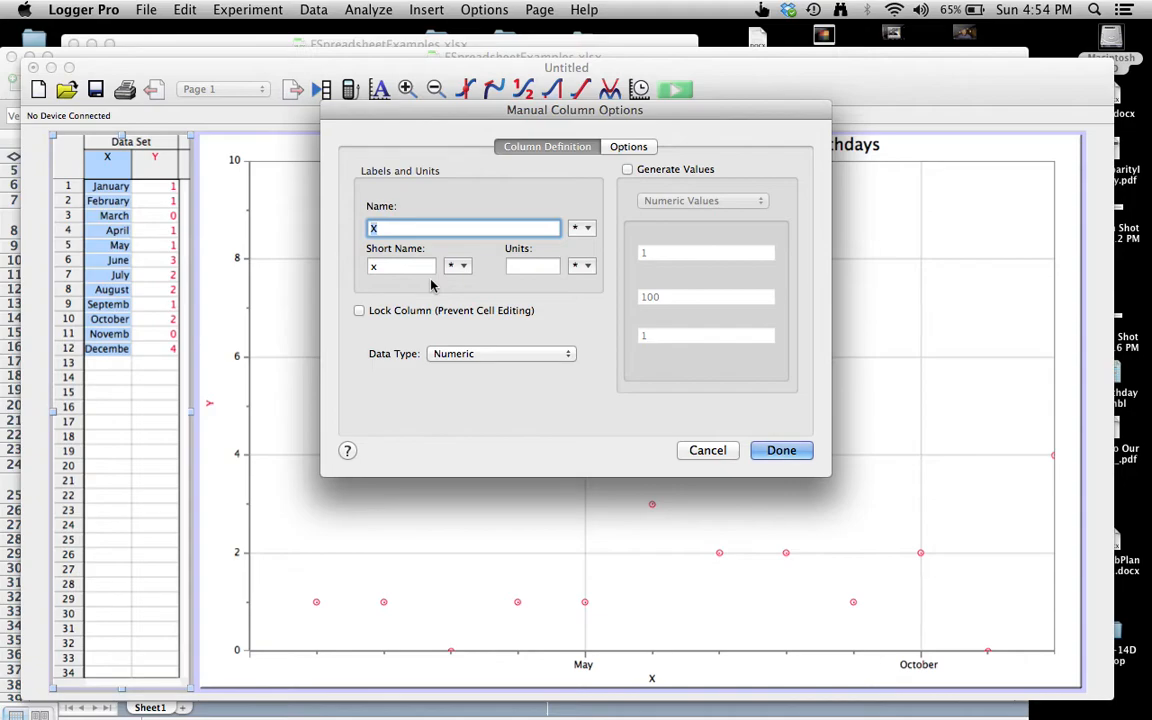
text(Month of the Year)
click(794, 446)
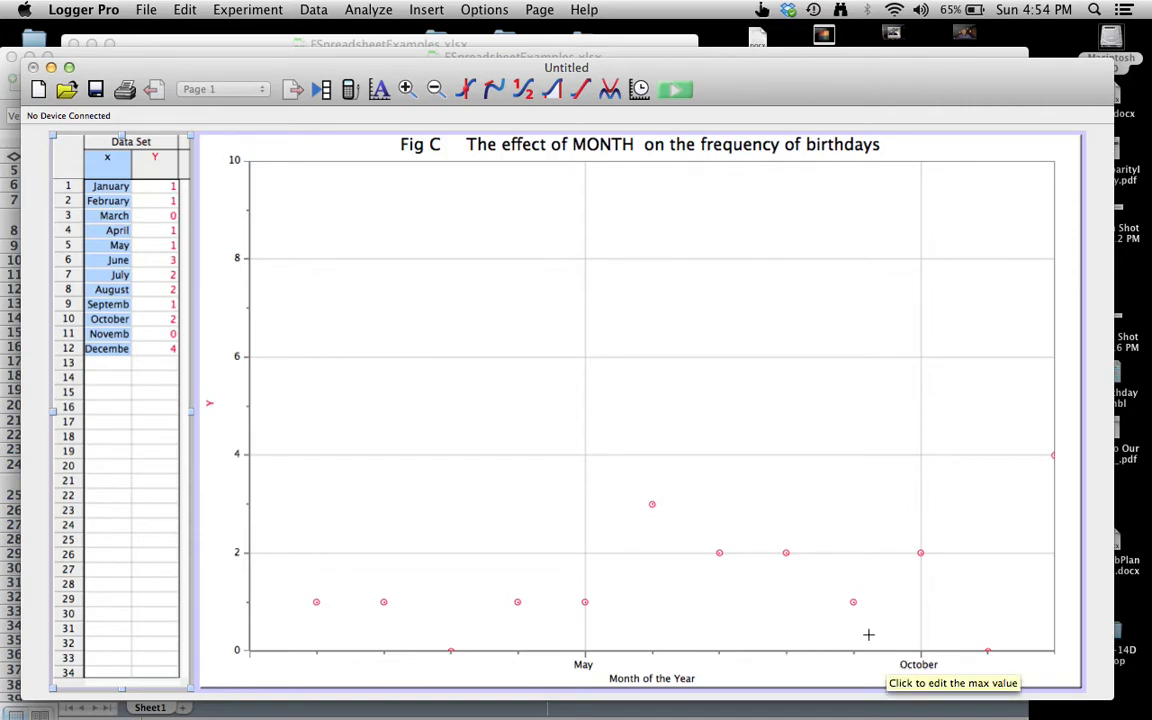
- Name the Y column "Frequency/# of birthdays"
double_click(153, 159)
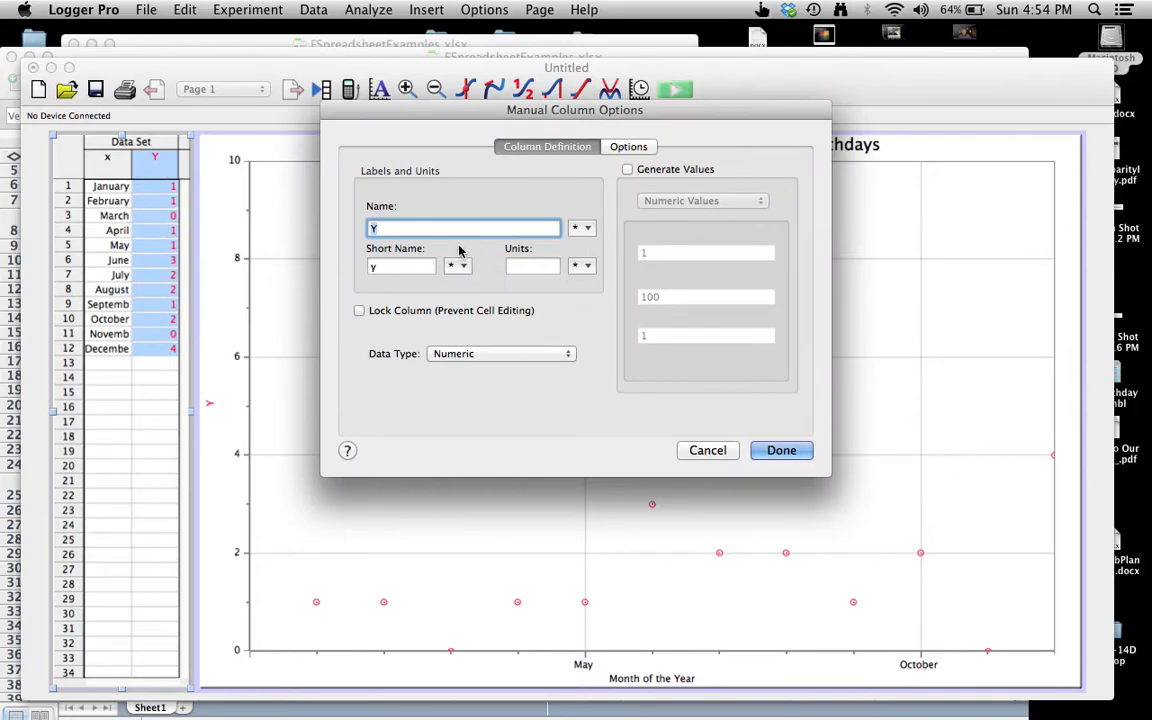
text(Frequency/# of birthdays)
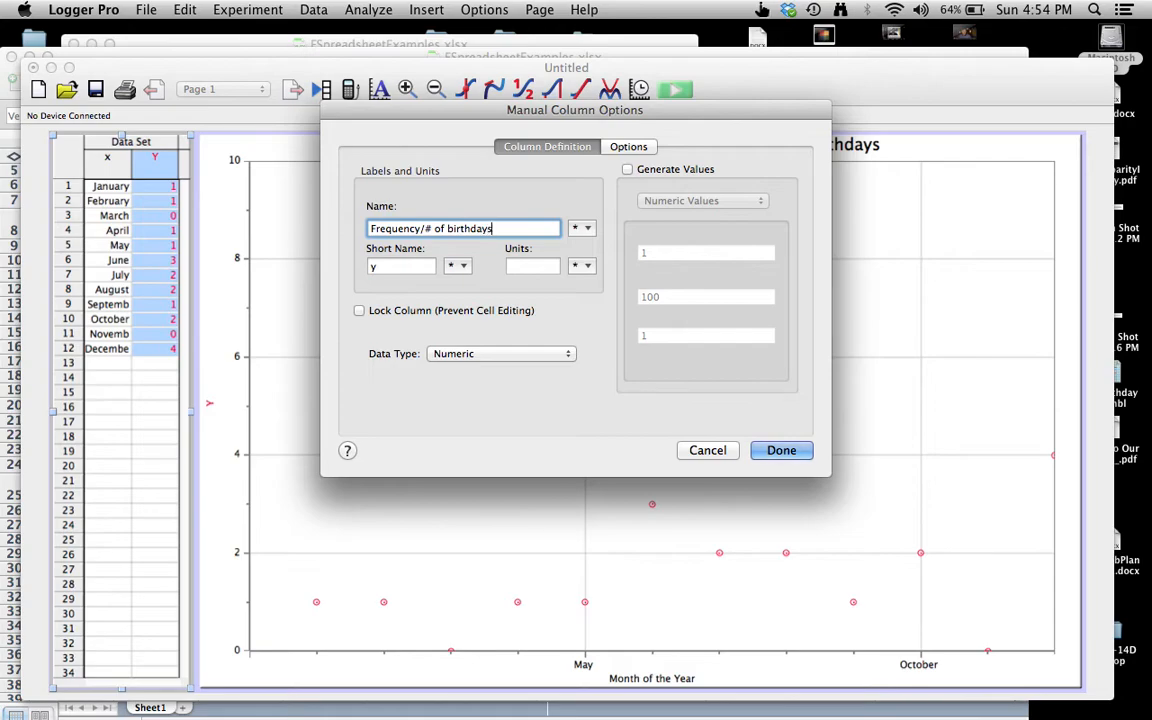
click(783, 451)
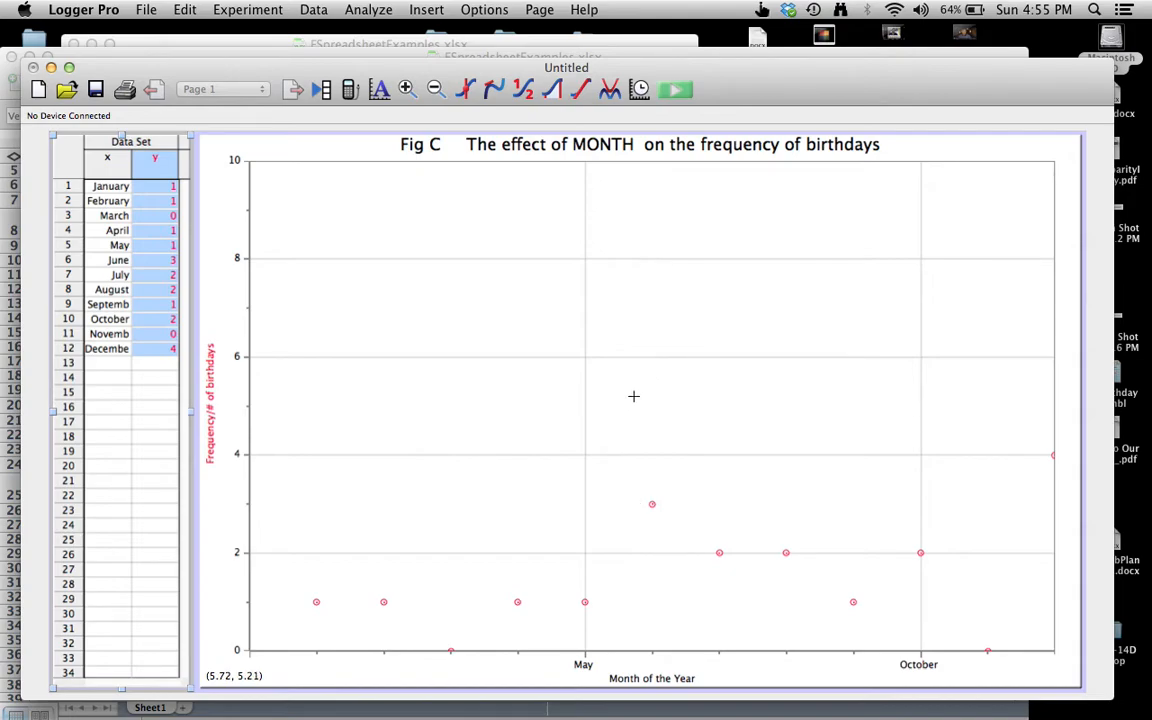
- Turn on the Bar Graph option in the graph's plot appearance settings
click(656, 309)
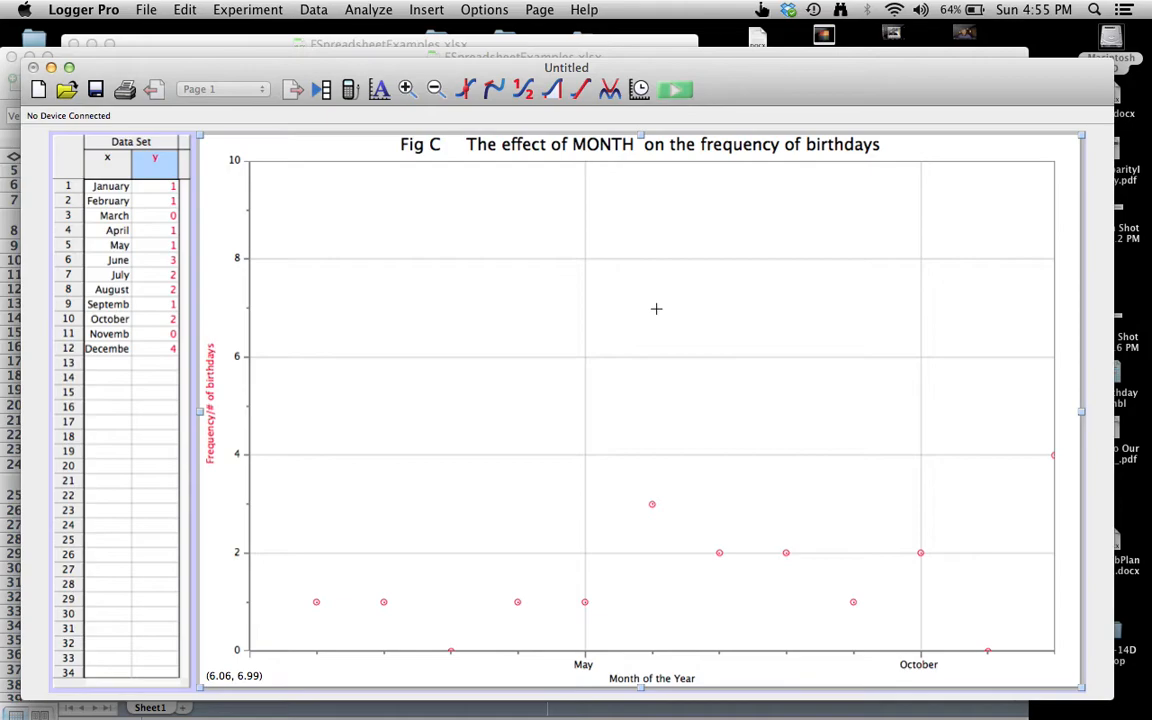
double_click(656, 309)
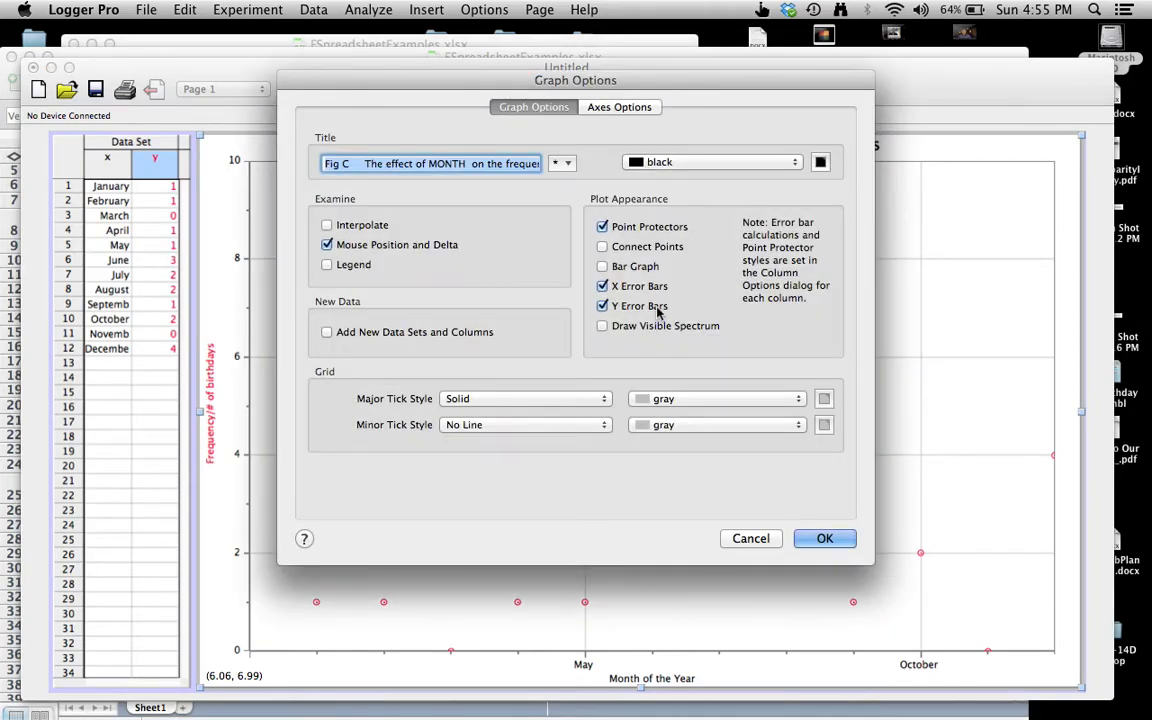
click(602, 267)
click(838, 537)
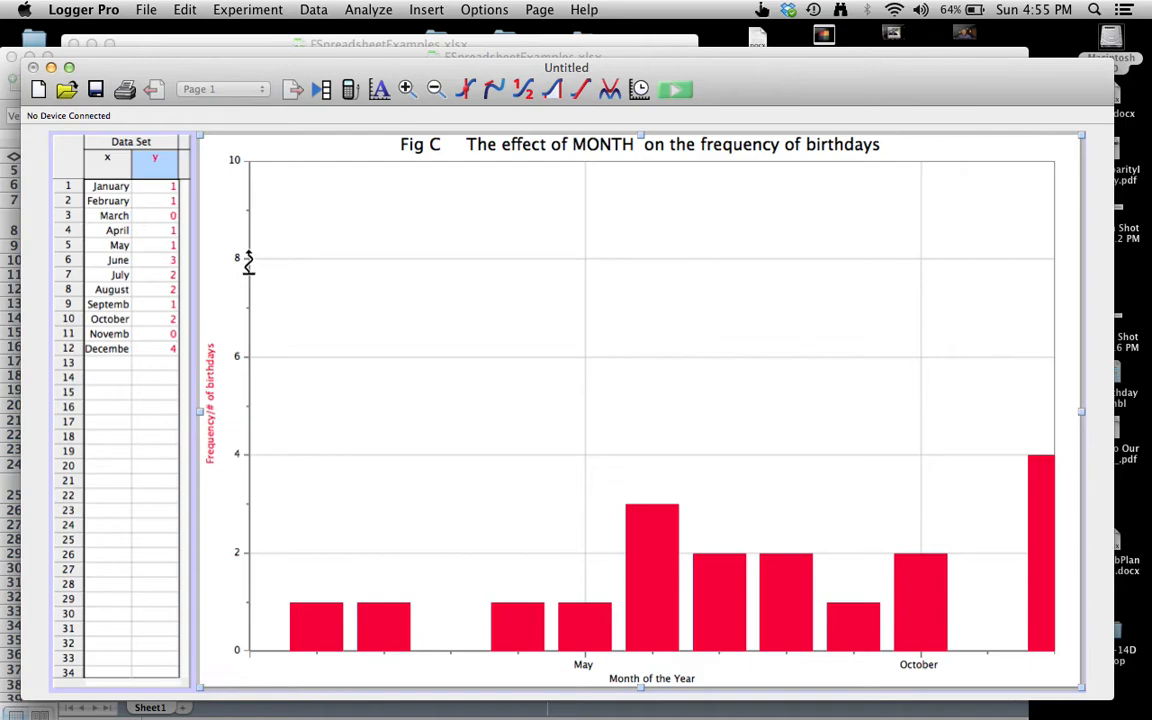
- Rescale the axes to fit the bars, with the Y maximum at about 4.3 and the X maximum at about 12.7
drag(248, 245, 252, 183)
drag(239, 265, 242, 196)
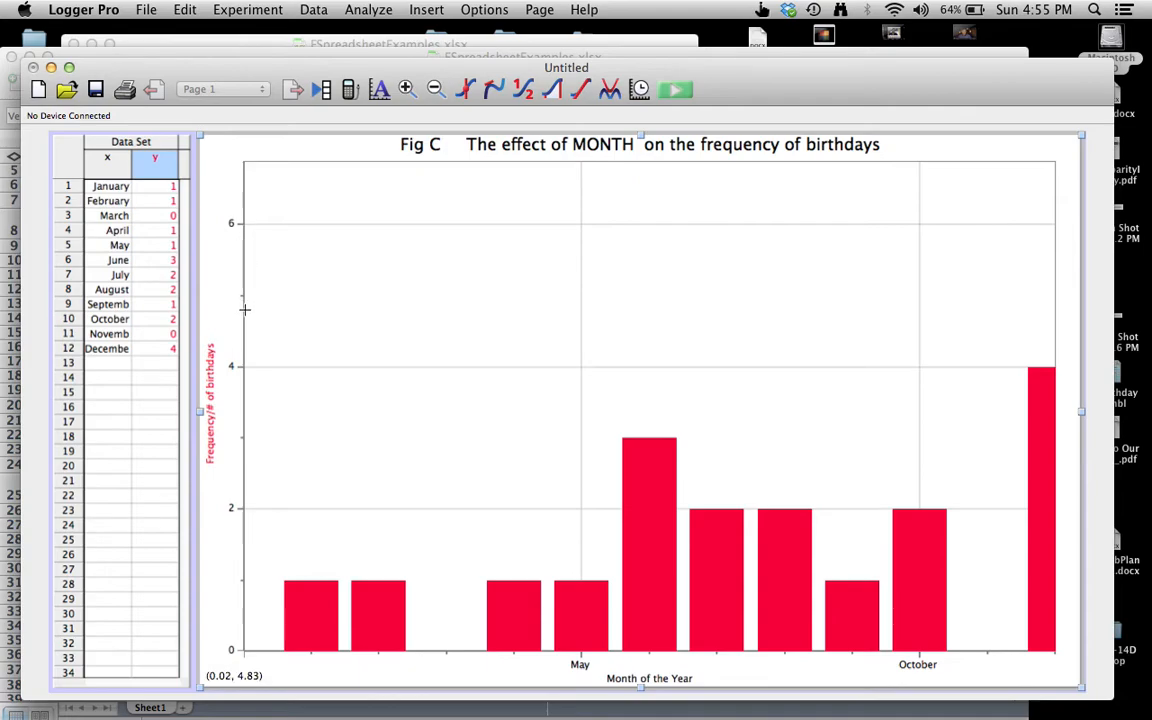
drag(241, 300, 245, 172)
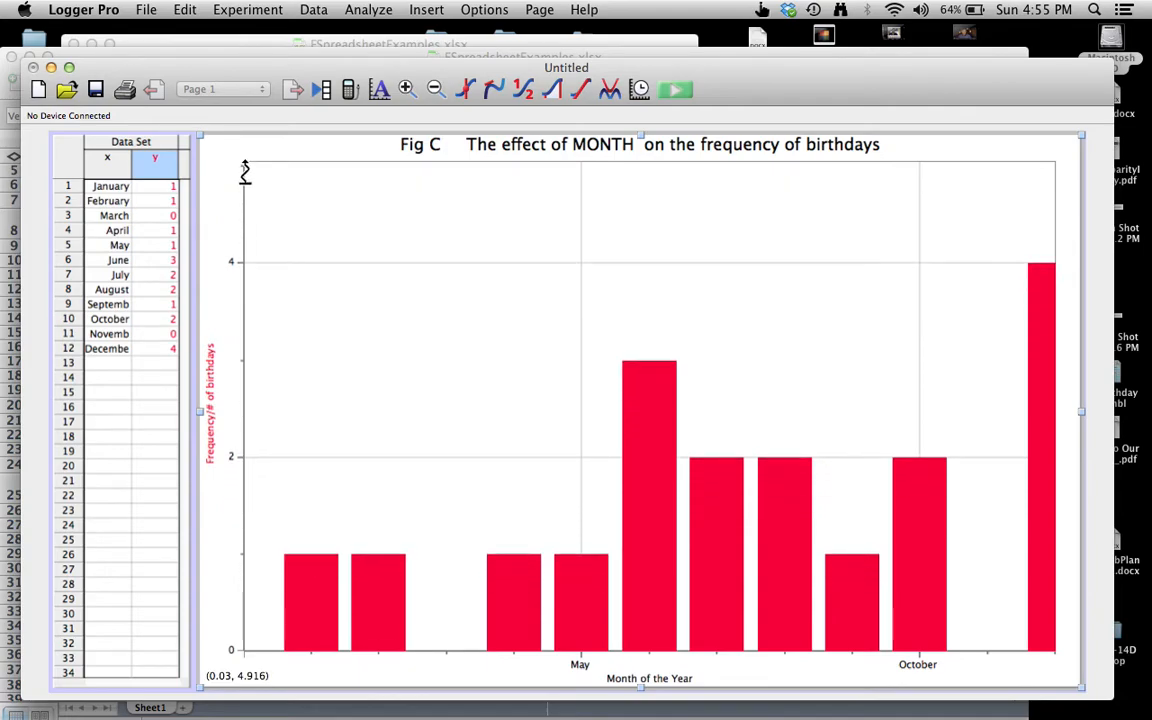
drag(240, 260, 247, 195)
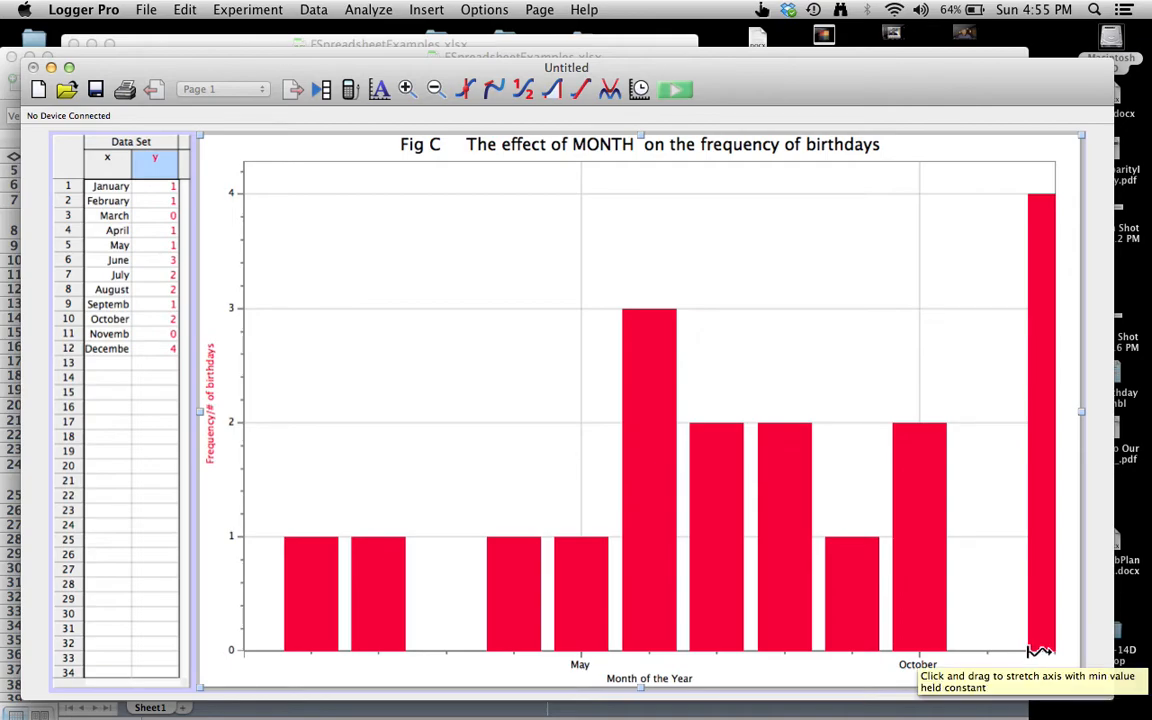
drag(1037, 652, 990, 651)
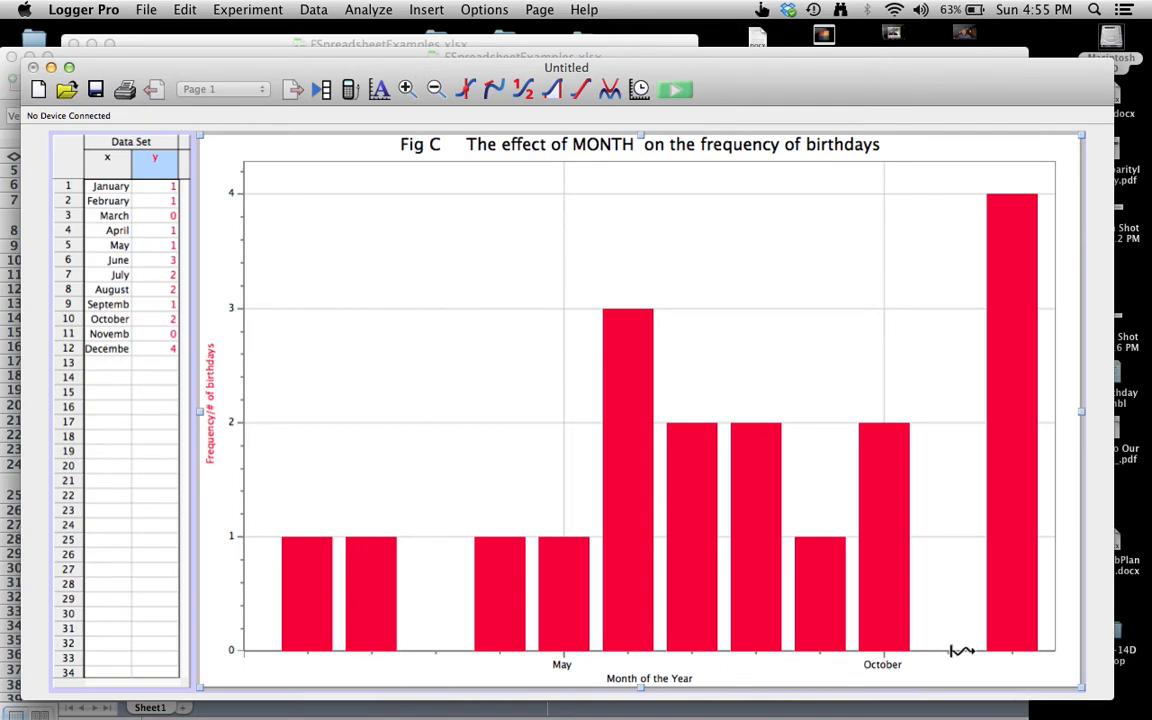
- Enable Make All Values Major Ticks for the X-axis in the graph's axes options
double_click(465, 271)
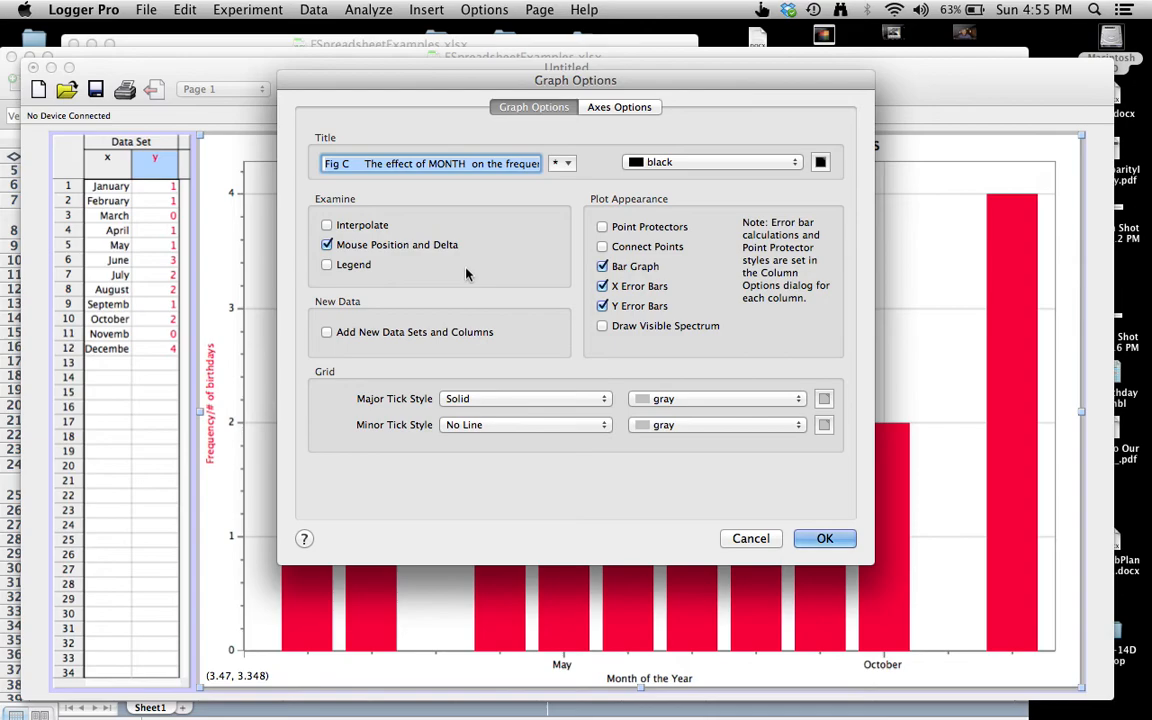
click(606, 108)
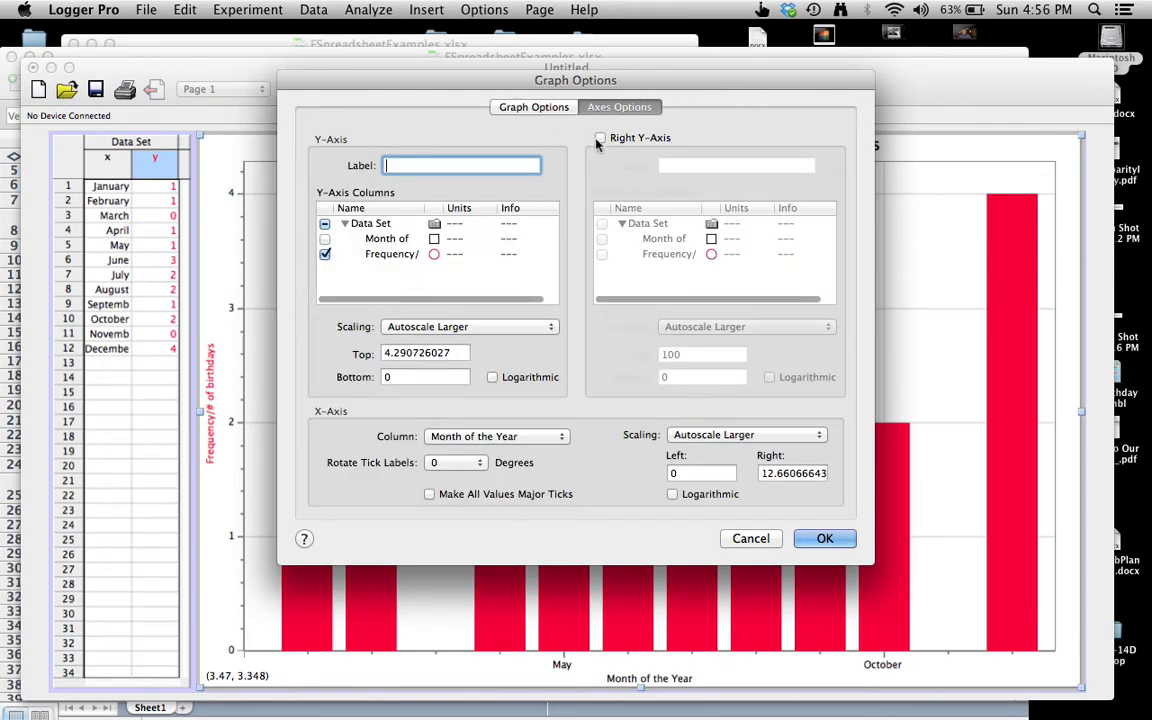
click(428, 495)
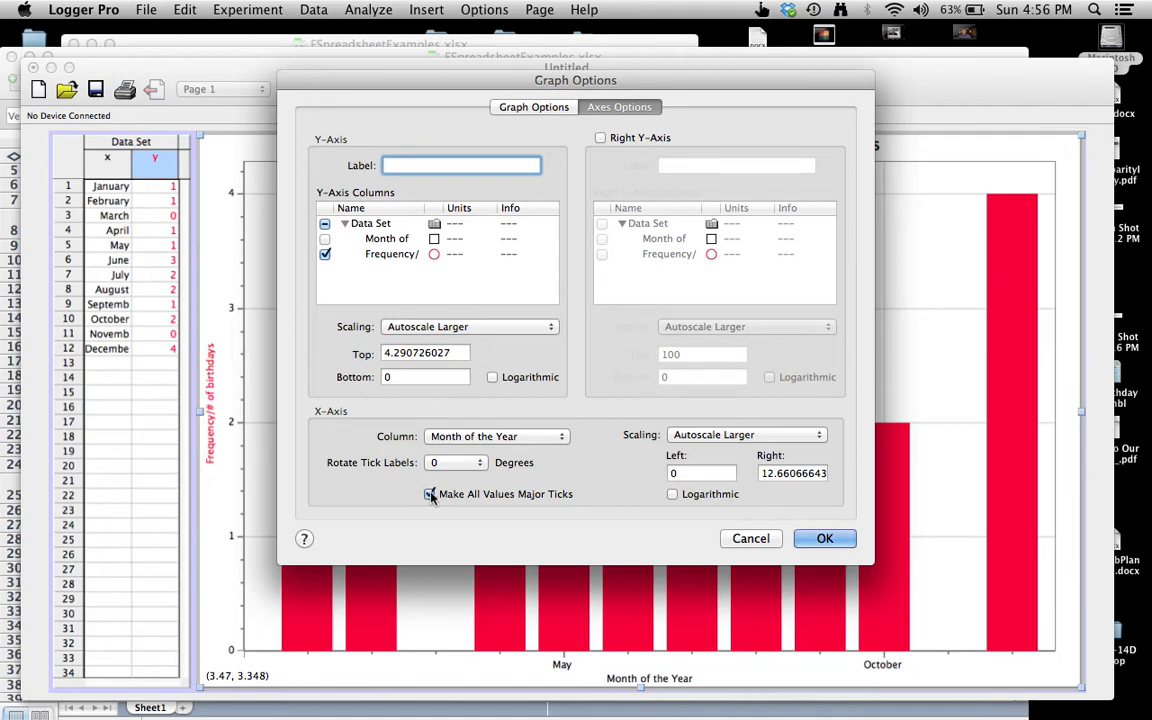
click(826, 539)
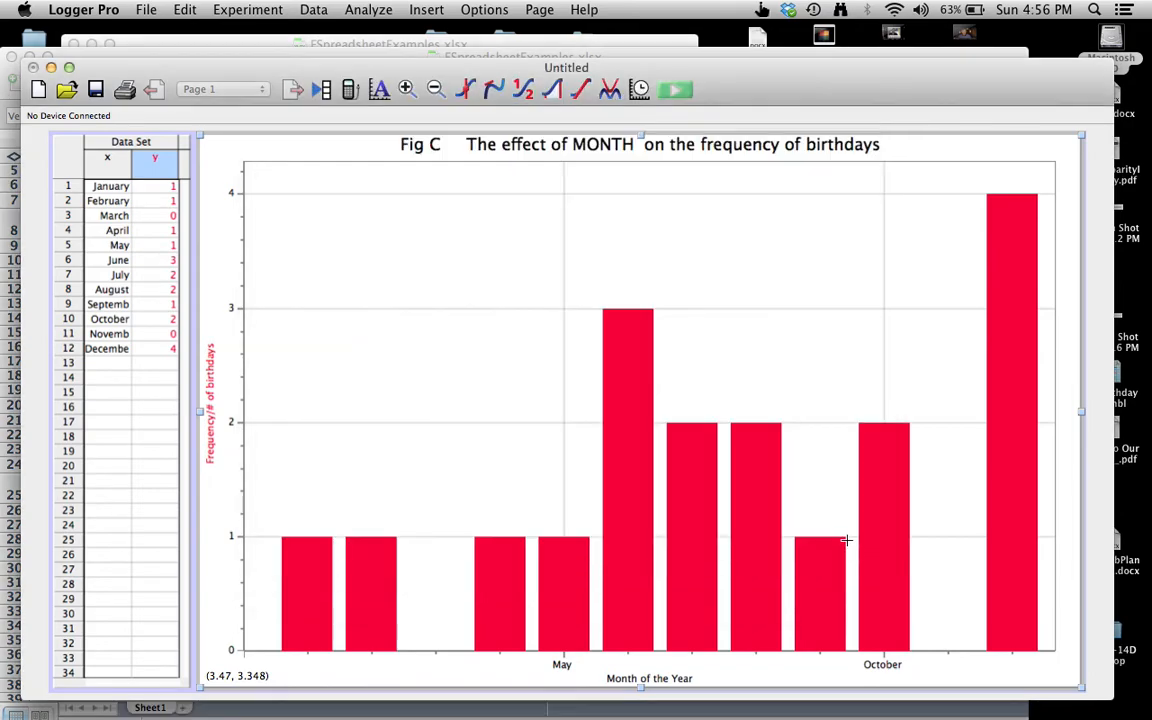